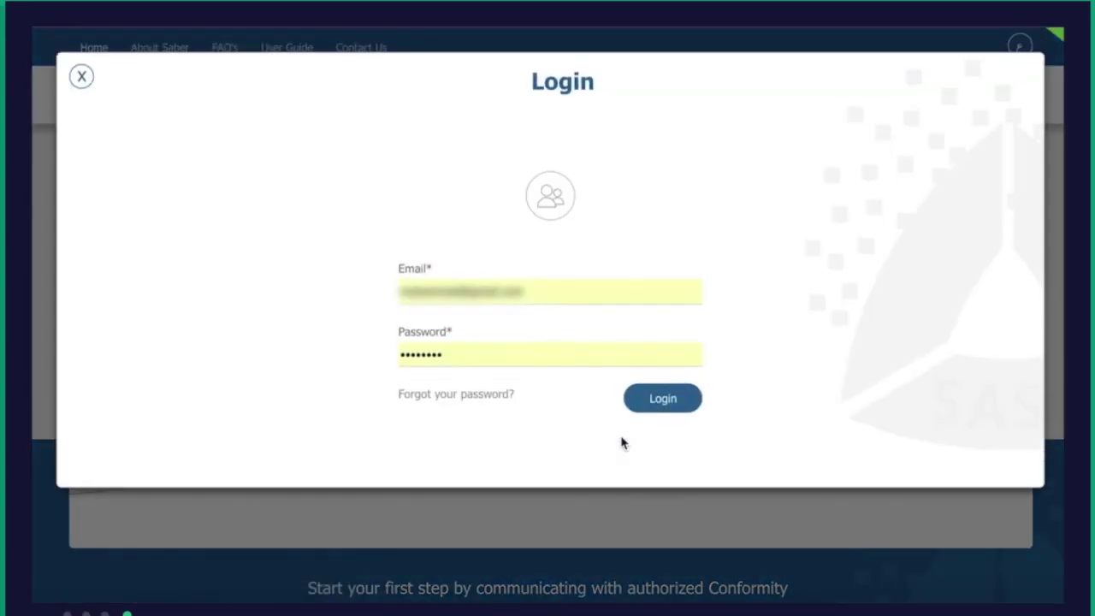
Step: Log in to the Facility Account and start a New Shipment Request for imported products
click(656, 402)
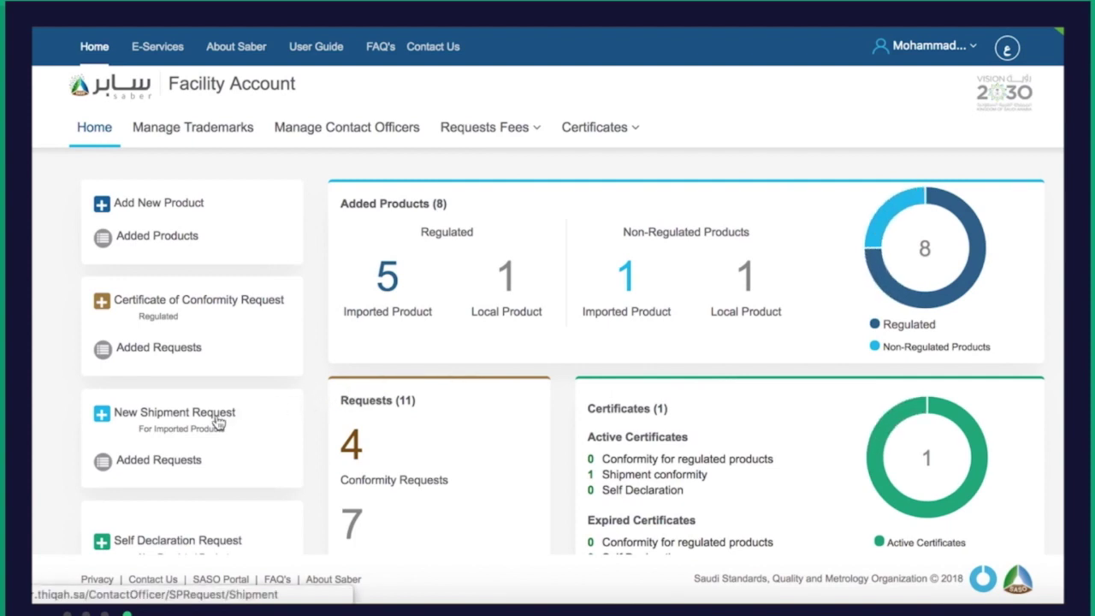
click(218, 422)
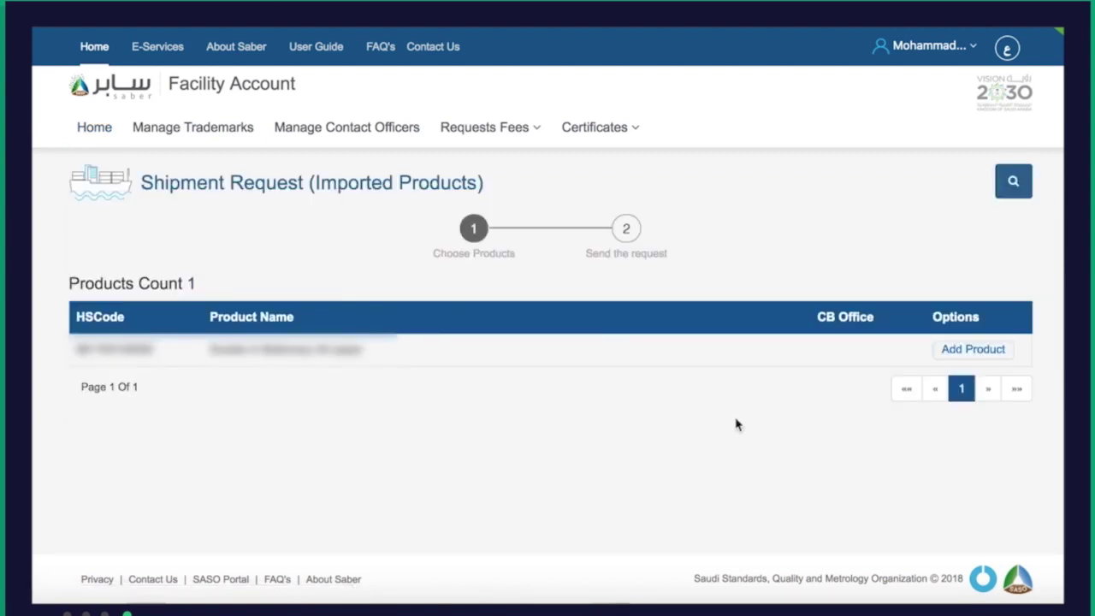
Step: Load the full product list and add the first listed product to the request
click(981, 363)
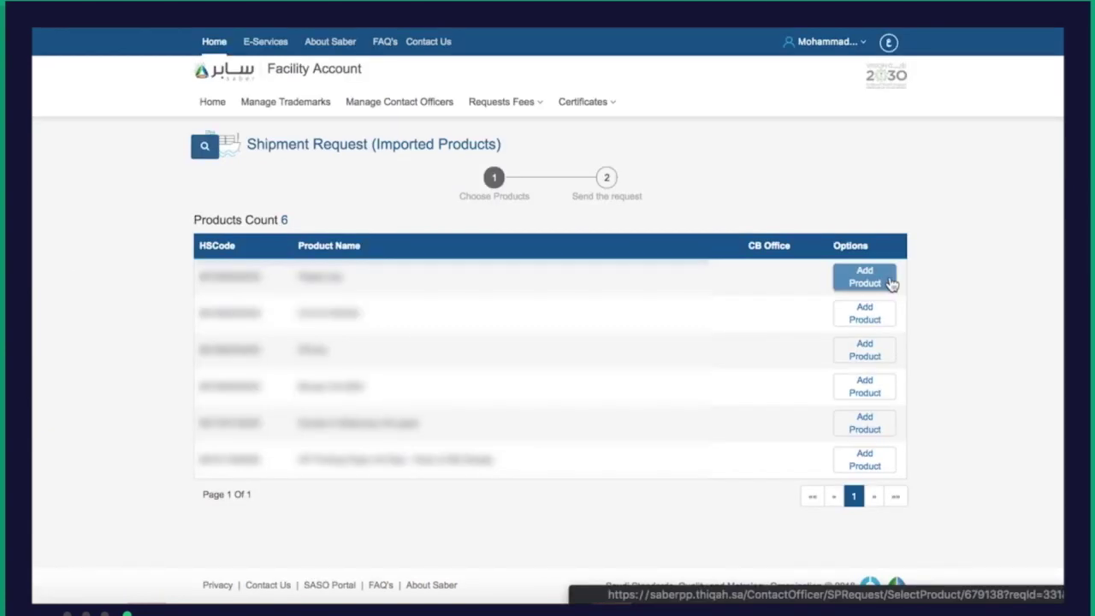
click(864, 277)
Step: Enter quantity 5000 in GRAM, plus the exporter name and address
scroll(892, 284, down, 4)
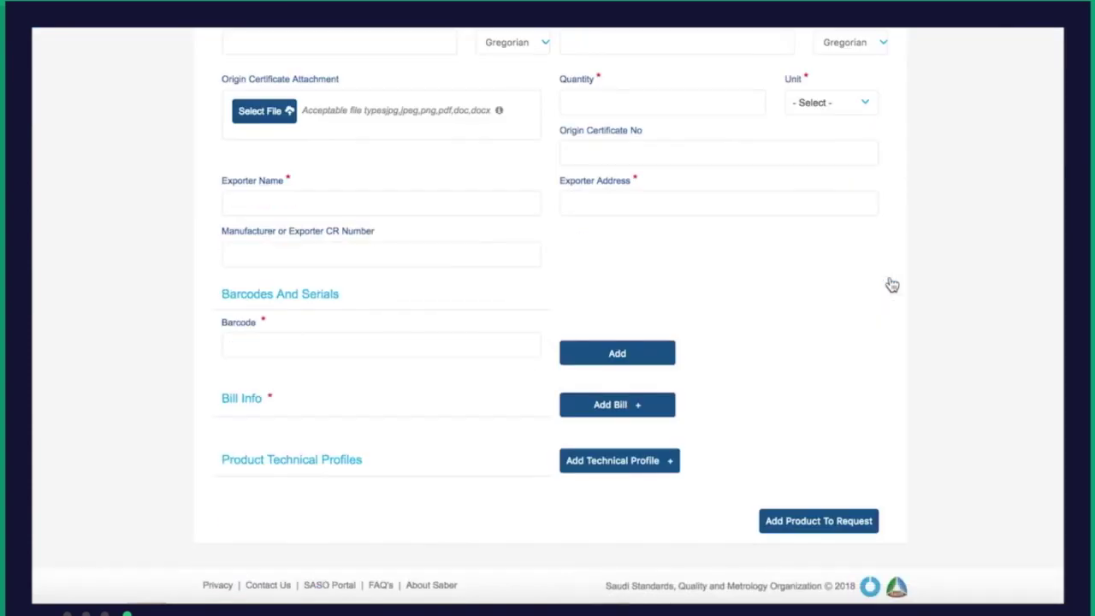
scroll(891, 284, up, 2)
click(658, 269)
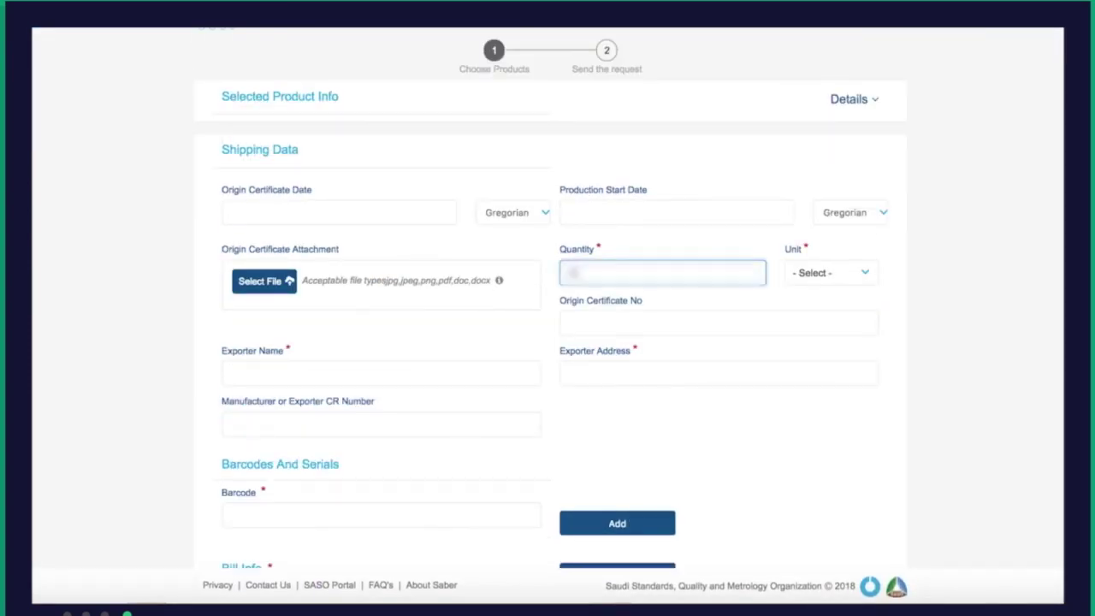
click(826, 272)
click(828, 361)
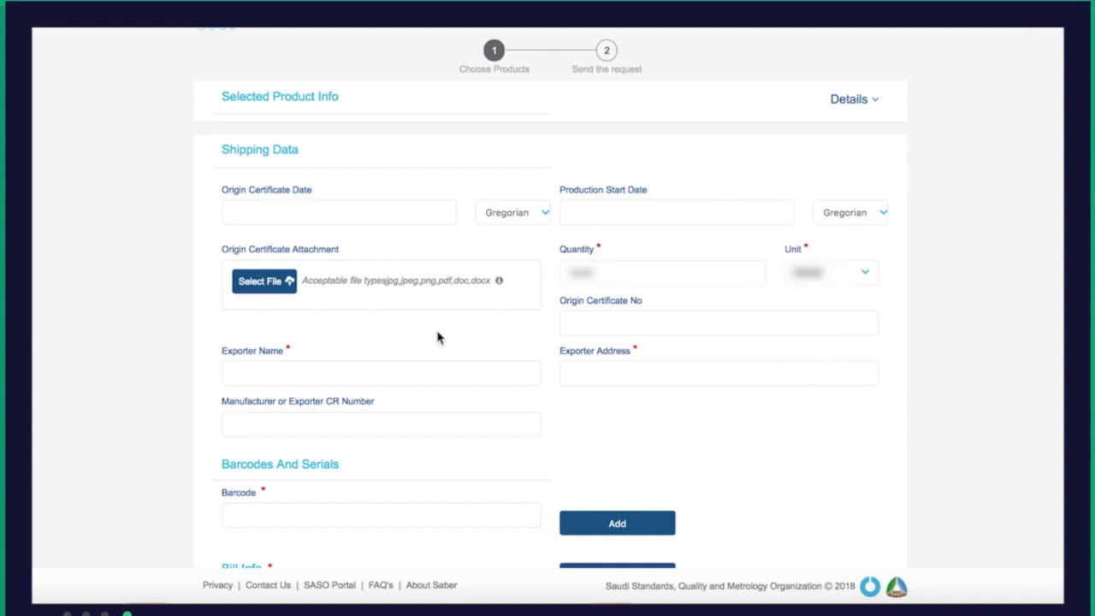
click(326, 368)
click(619, 374)
text(address)
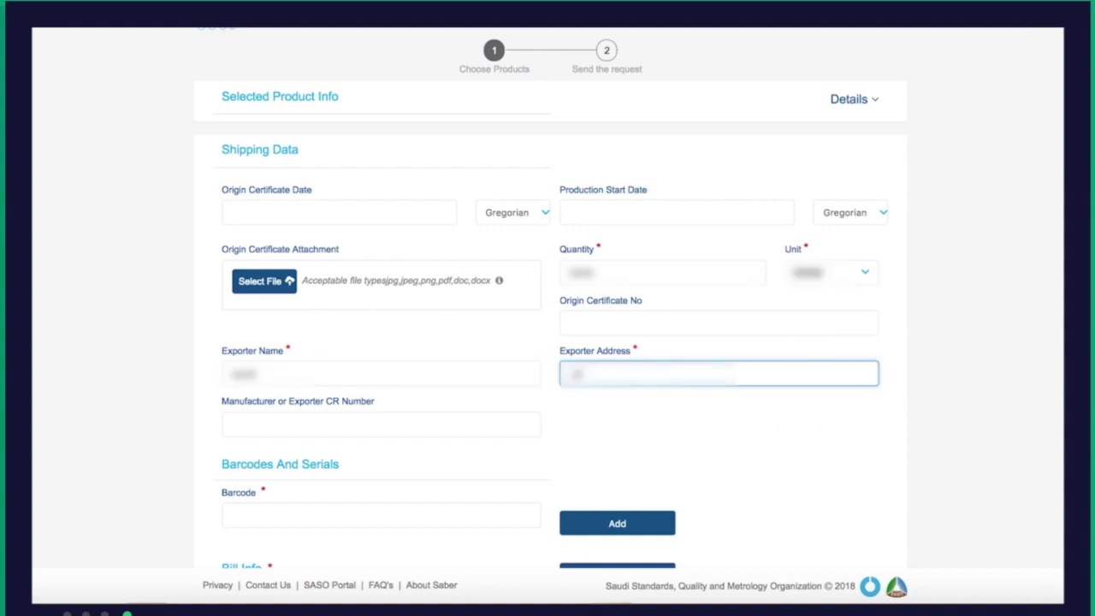
Step: Enter a product barcode and save it after a missing-barcode error
scroll(293, 509, down, 4)
click(596, 359)
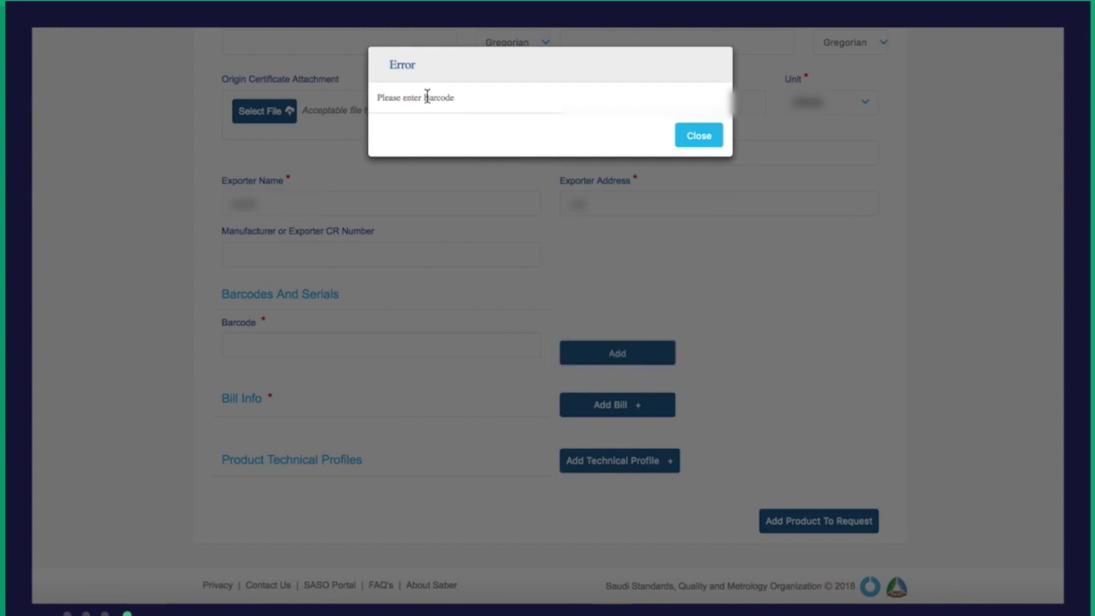
click(699, 137)
click(342, 343)
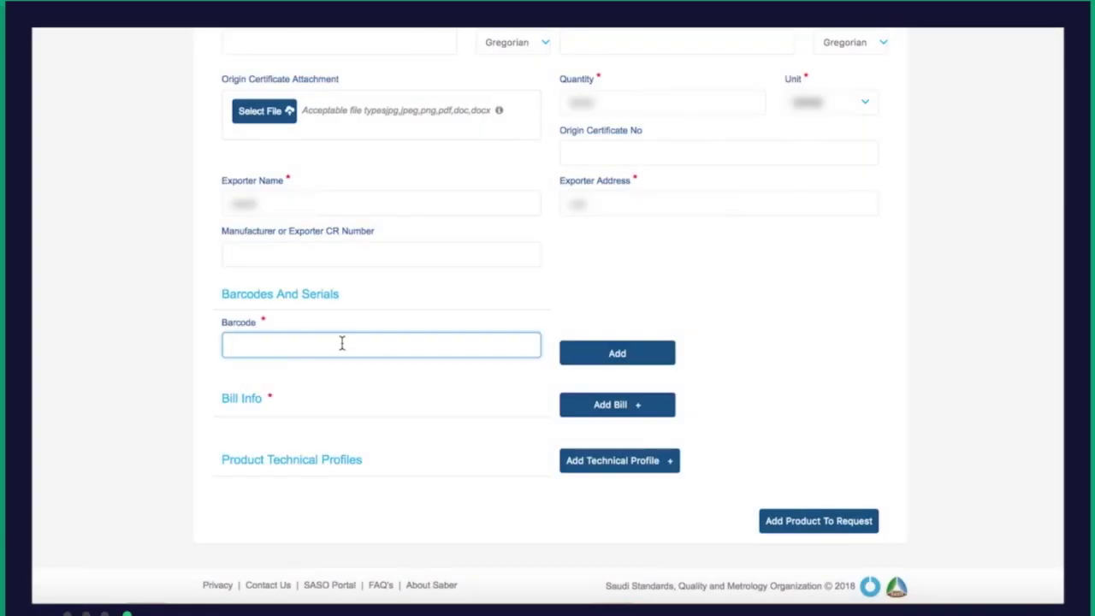
click(627, 355)
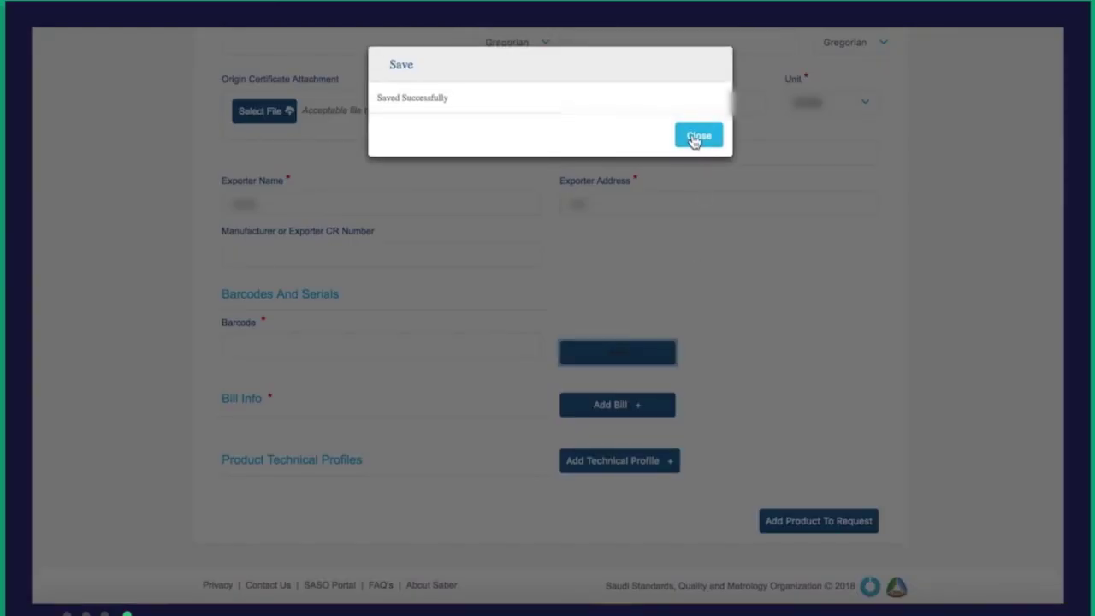
click(697, 137)
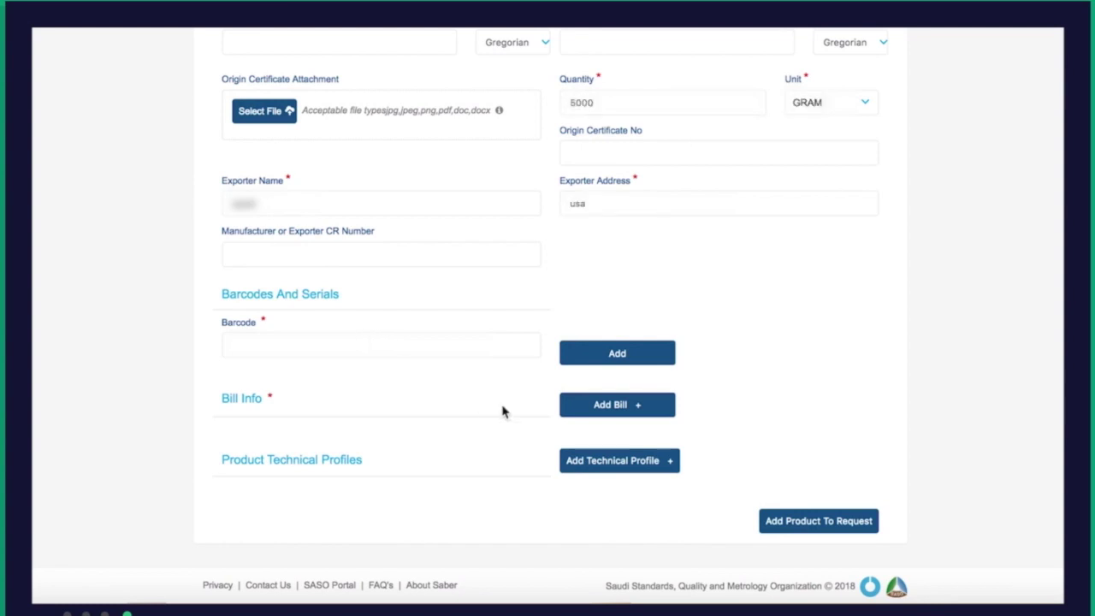
Step: Start a new bill dated 09/10/2018 and enter its bill number
click(593, 414)
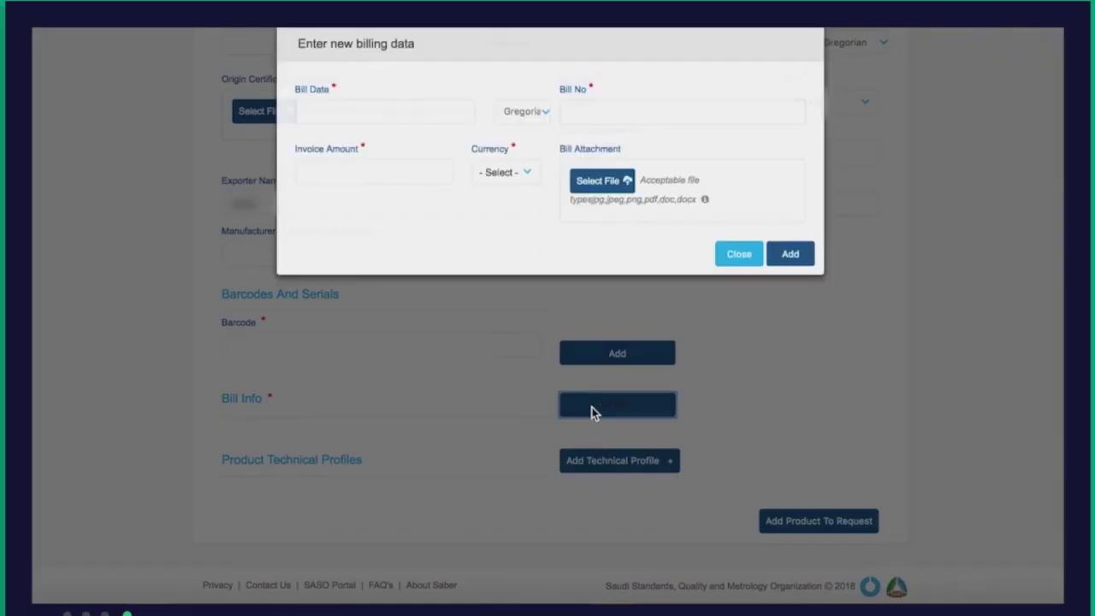
click(362, 132)
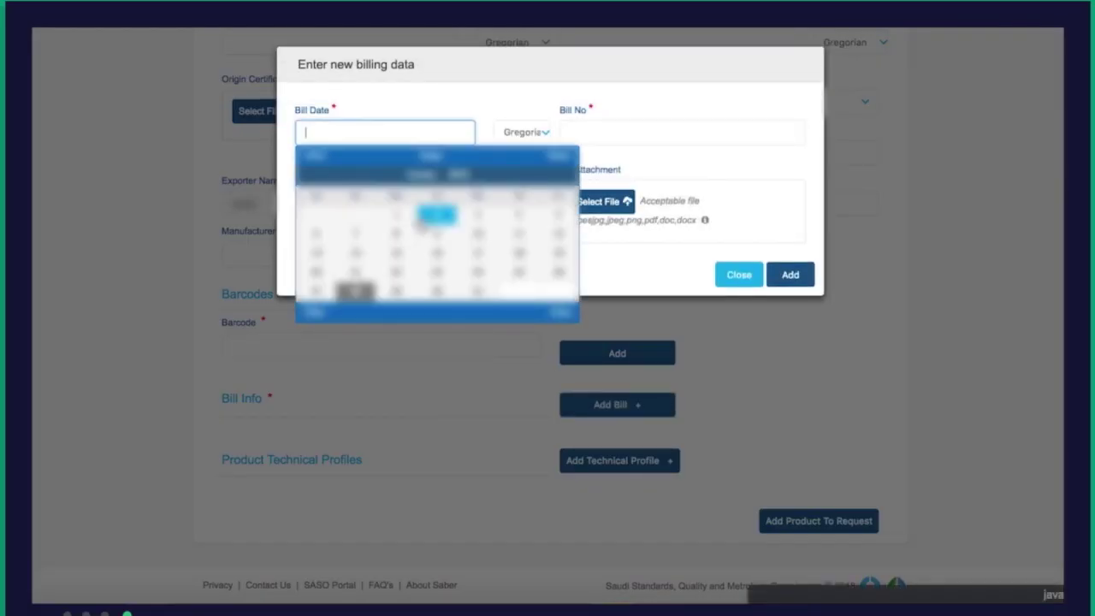
click(437, 229)
click(630, 130)
text(123456)
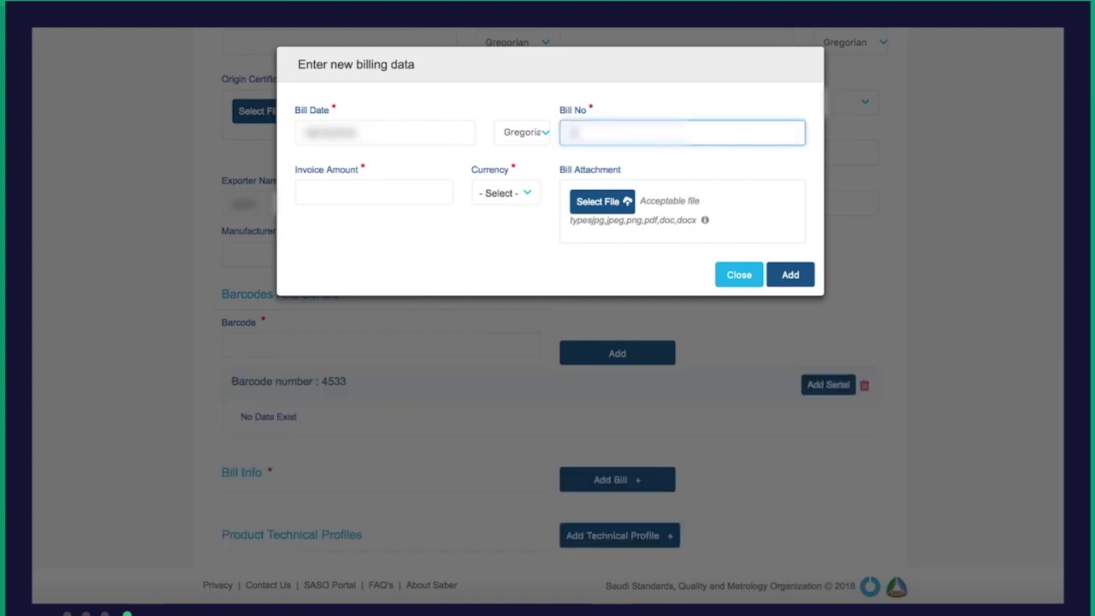
Step: Give the bill a 3000.00 Bahamian Dollar invoice, save it, and add the product to the request
click(334, 196)
click(532, 195)
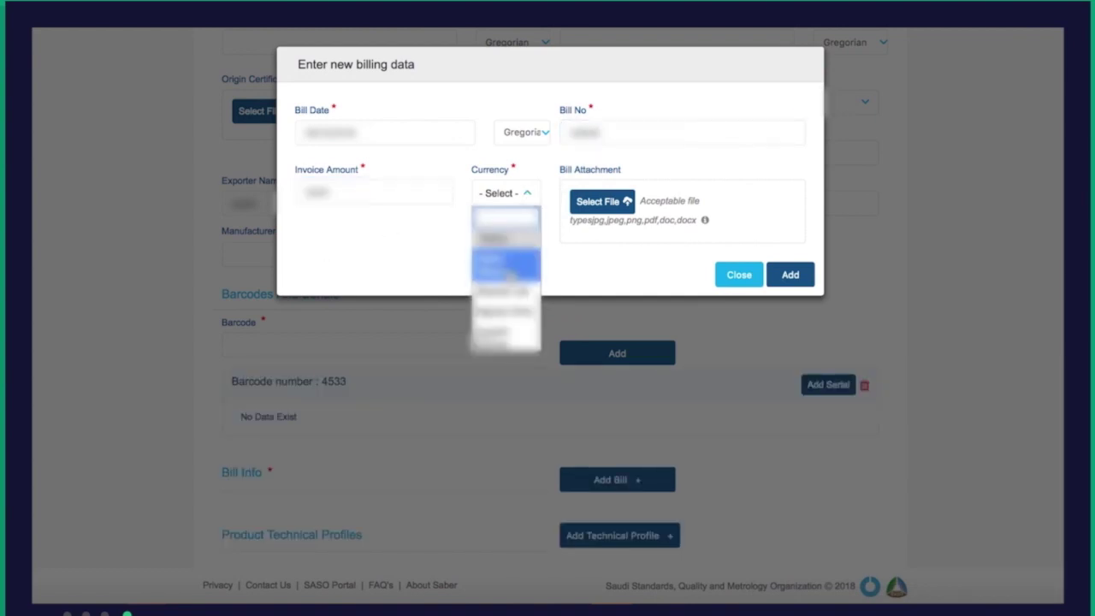
click(503, 276)
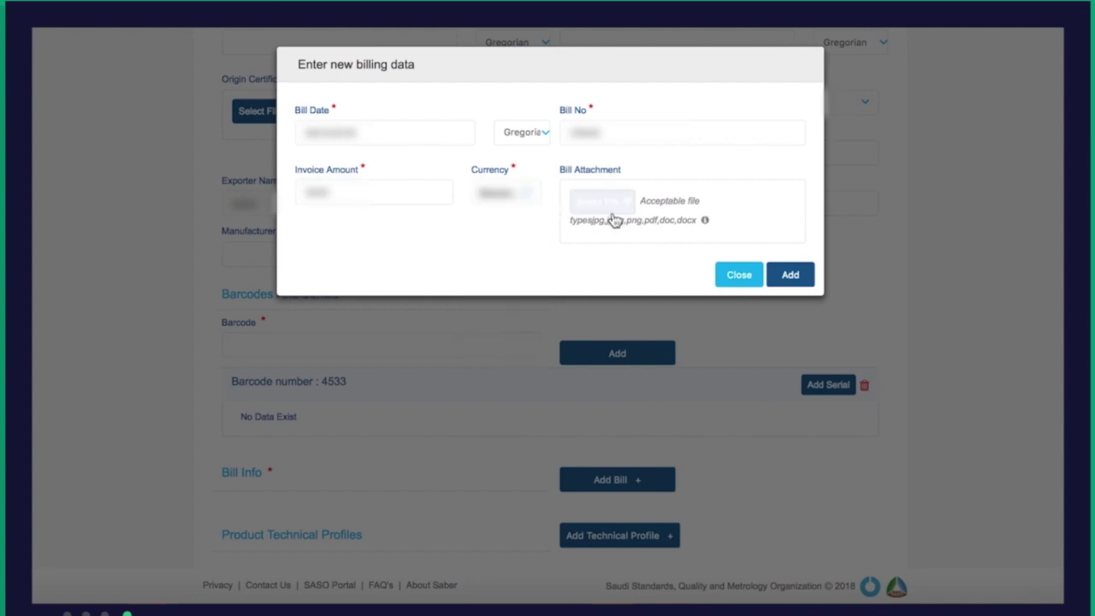
click(784, 272)
scroll(784, 272, down, 2)
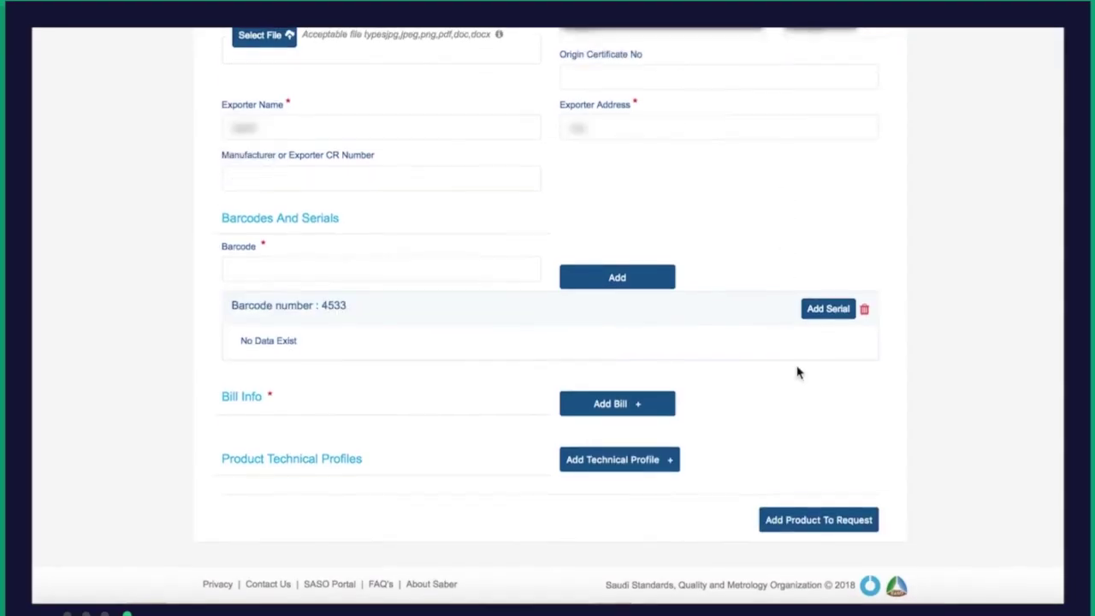
click(802, 521)
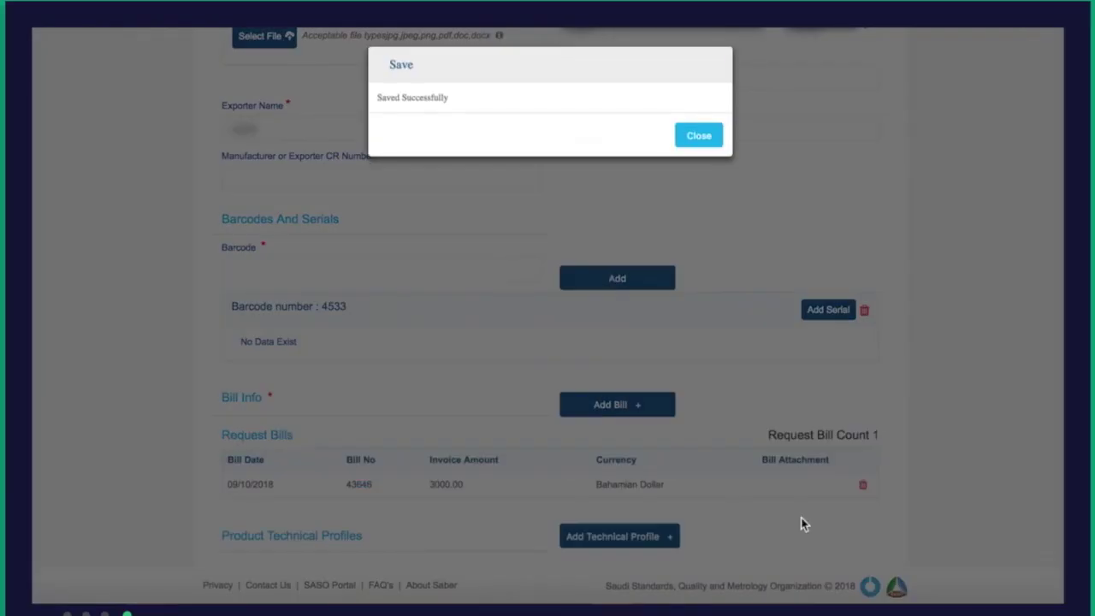
Step: Dismiss the saved message, accept the commitments and send the shipment request
click(700, 141)
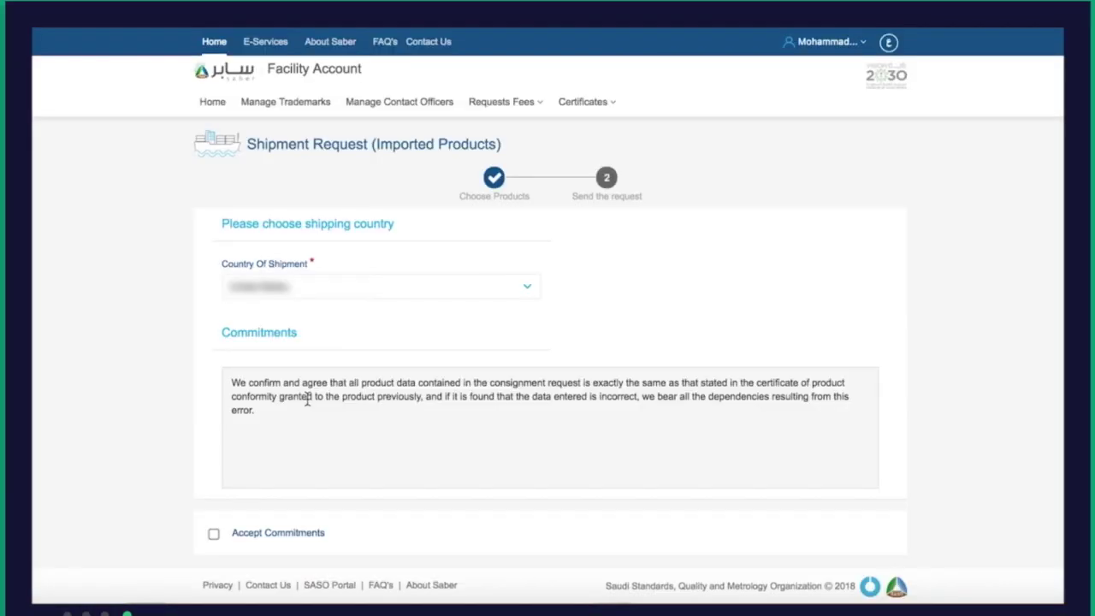
scroll(306, 402, down, 1)
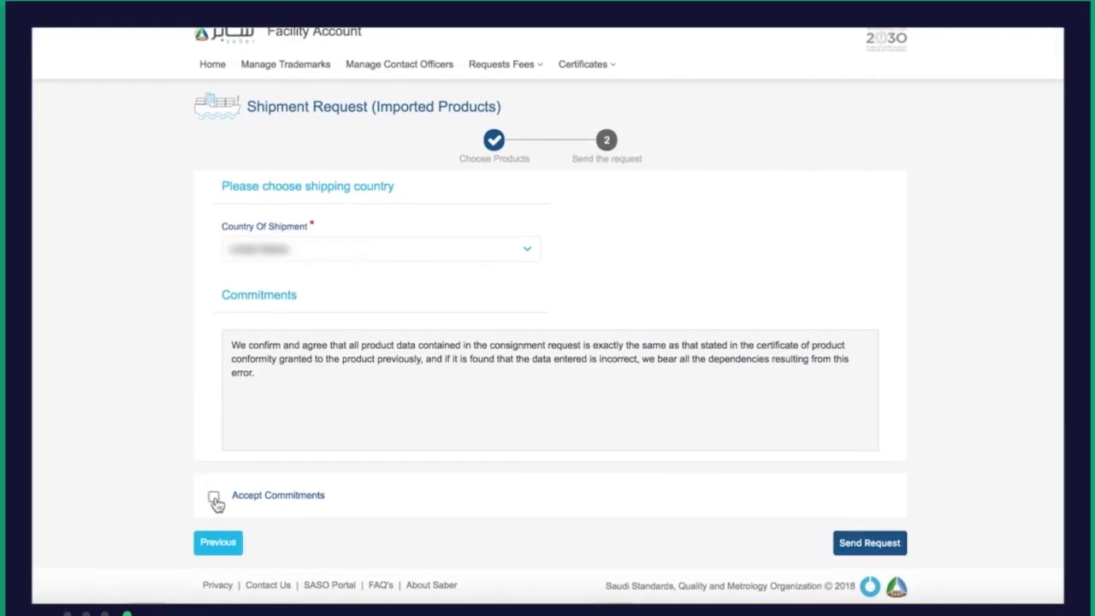
click(905, 556)
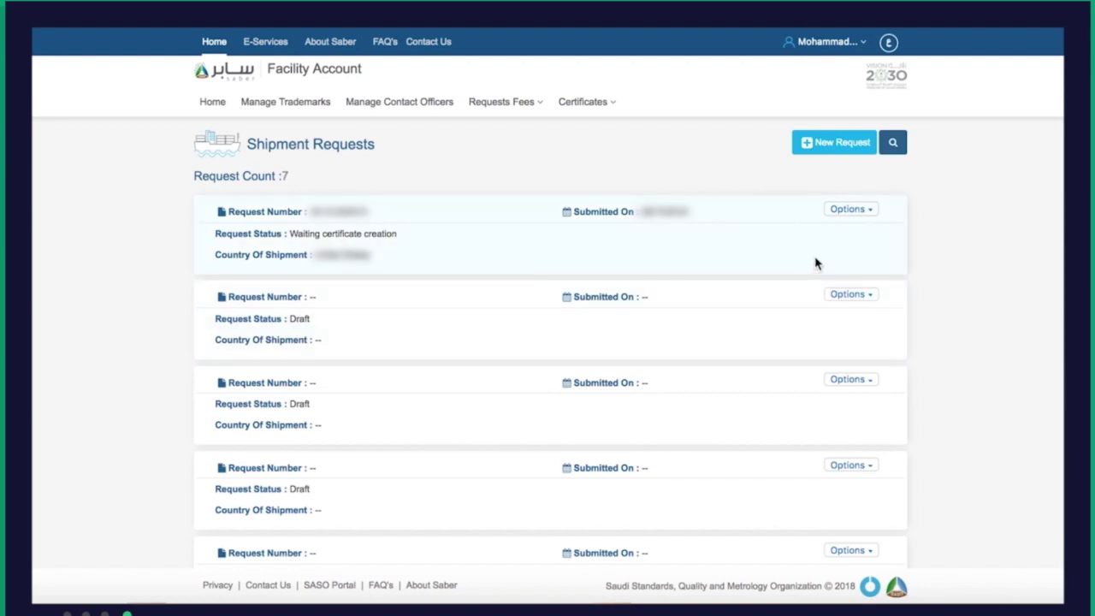
Step: Choose Create Certificate for the submitted request to generate its Sadad payment bill
click(874, 220)
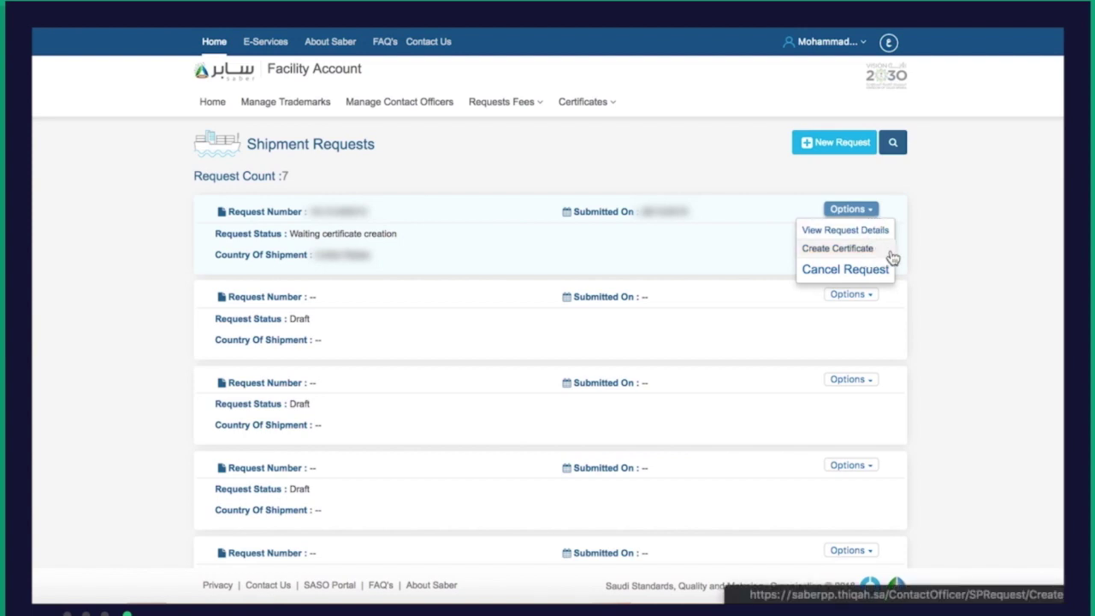
click(890, 253)
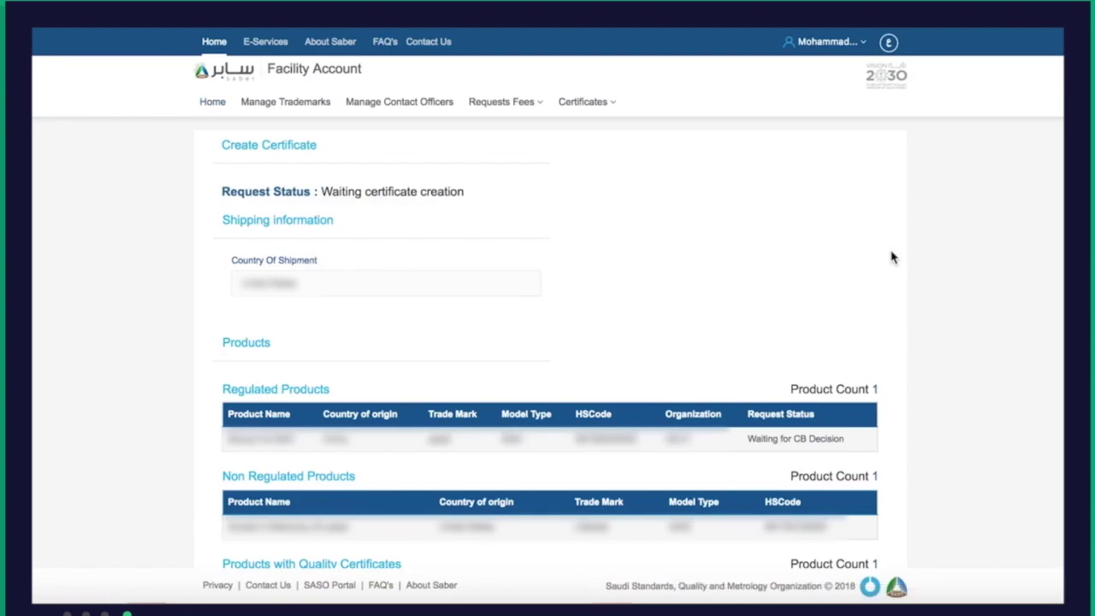
scroll(891, 256, down, 3)
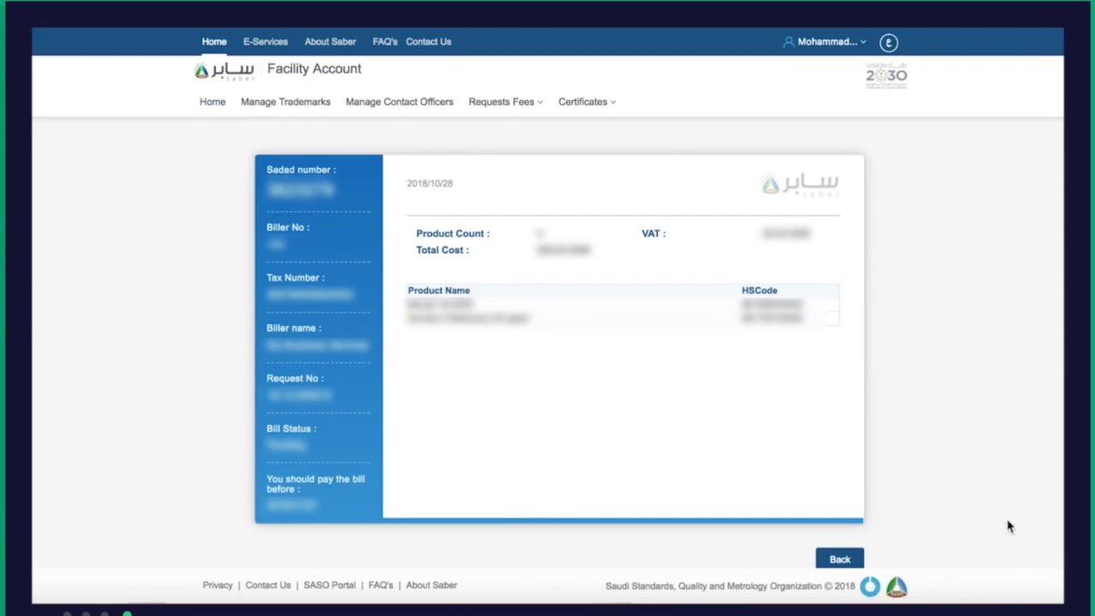
Step: Generate the first request's shipment conformity certificate from the requests list and open its PDF
scroll(1008, 526, down, 1)
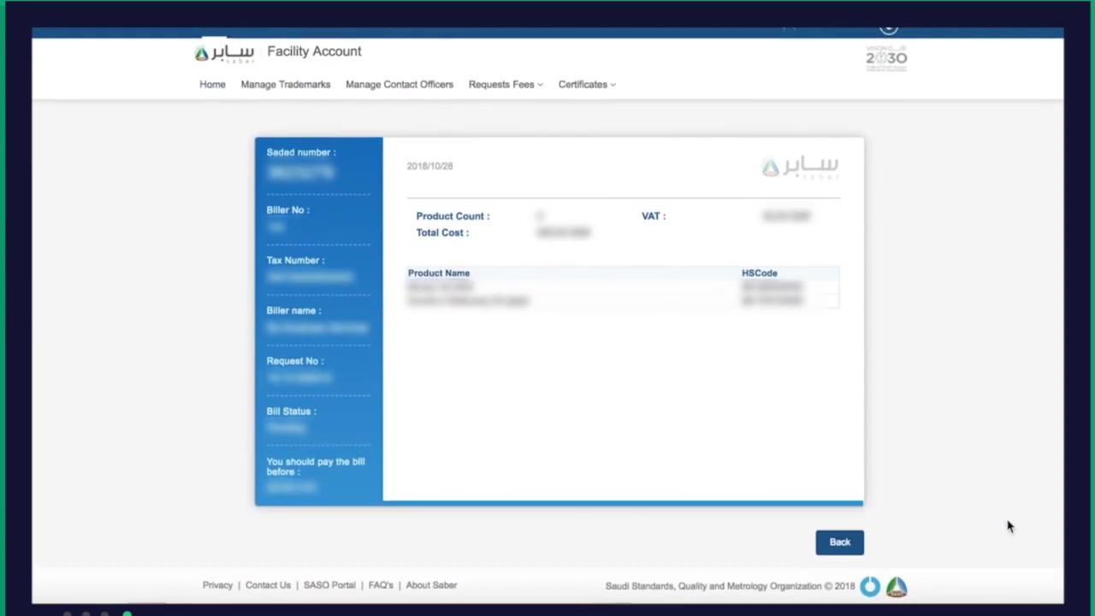
click(842, 545)
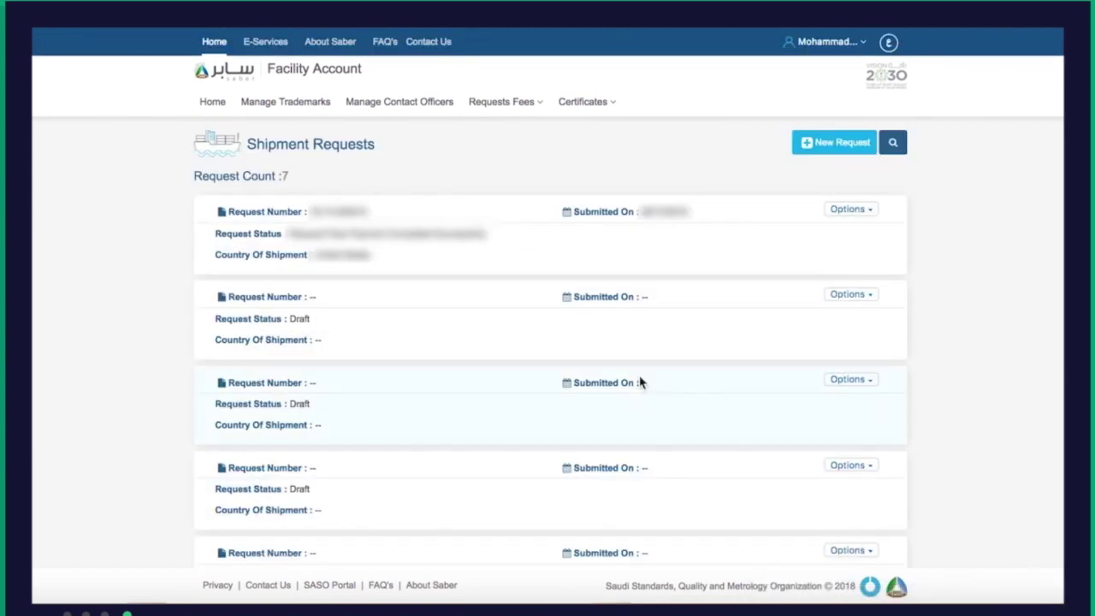
click(872, 213)
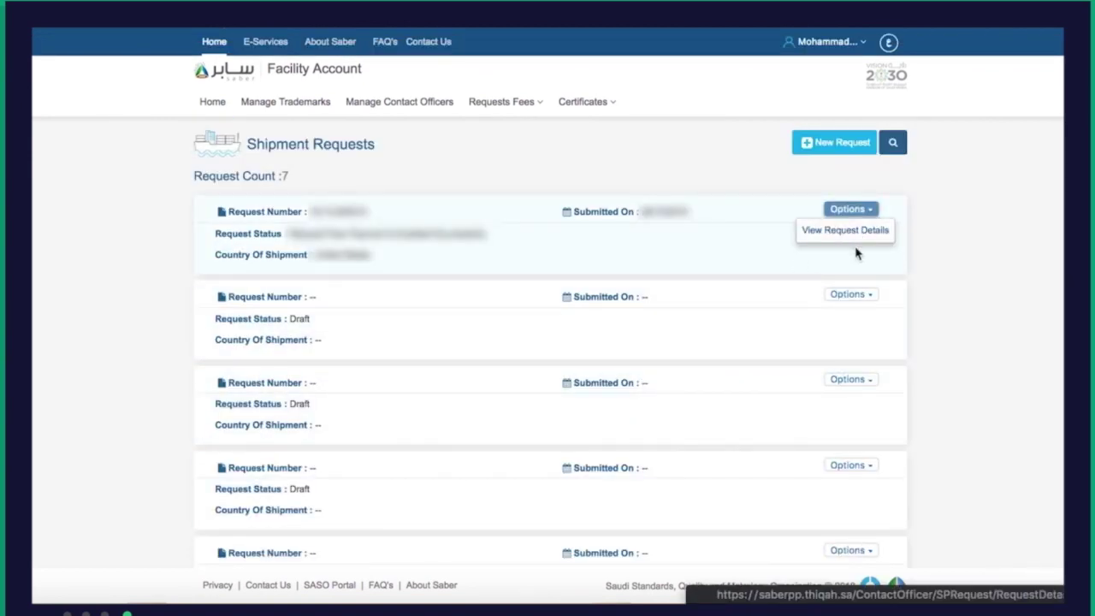
click(686, 186)
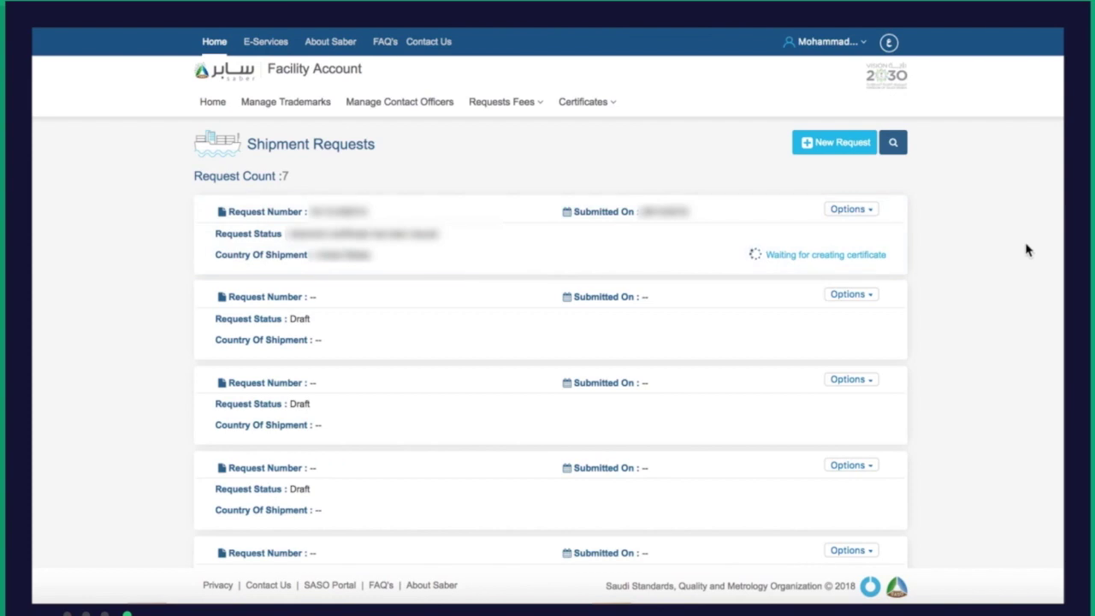
click(1024, 585)
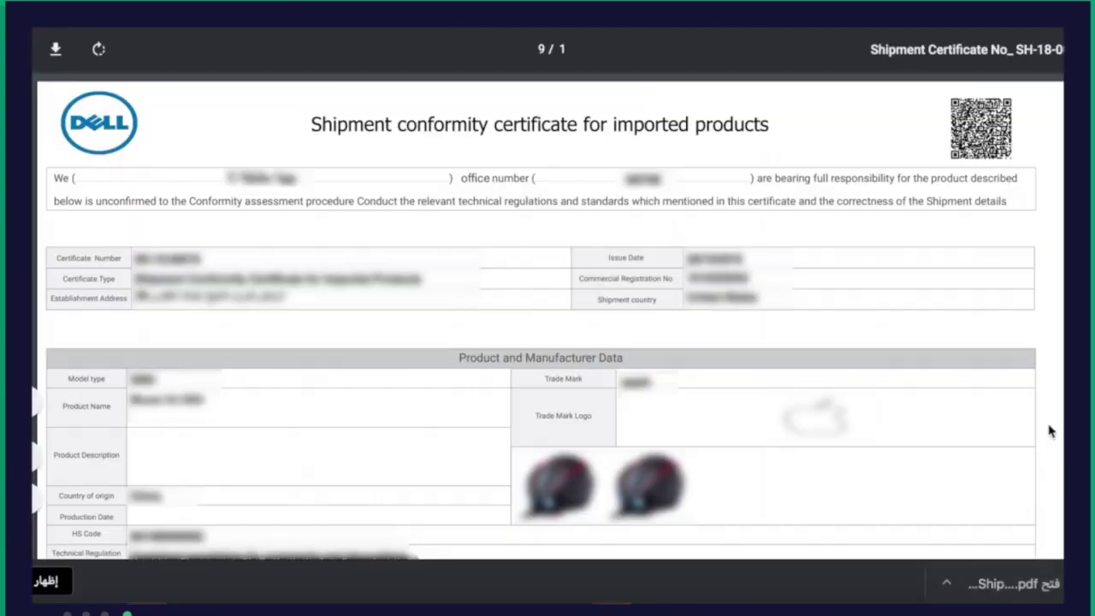